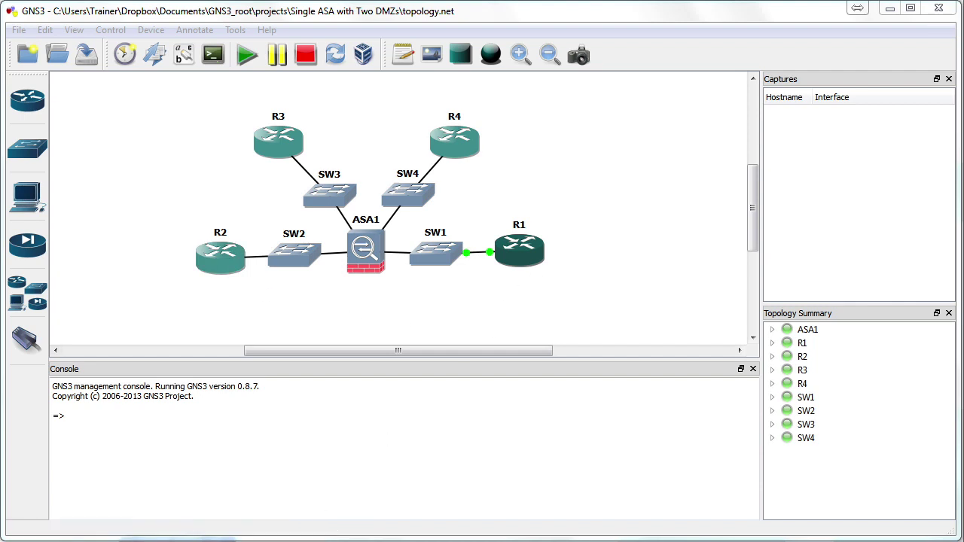
- Telnet from R2 to 10.10.10.1, then bring up the ASA1 console showing the denial logs
{"action": "key", "text": "alt+Tab"}
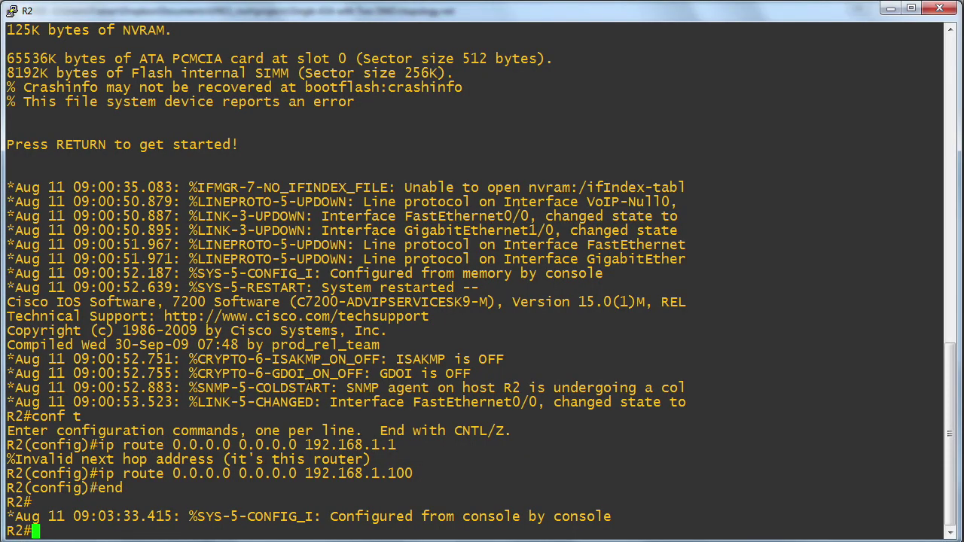
{"action": "type", "text": "telnet "}
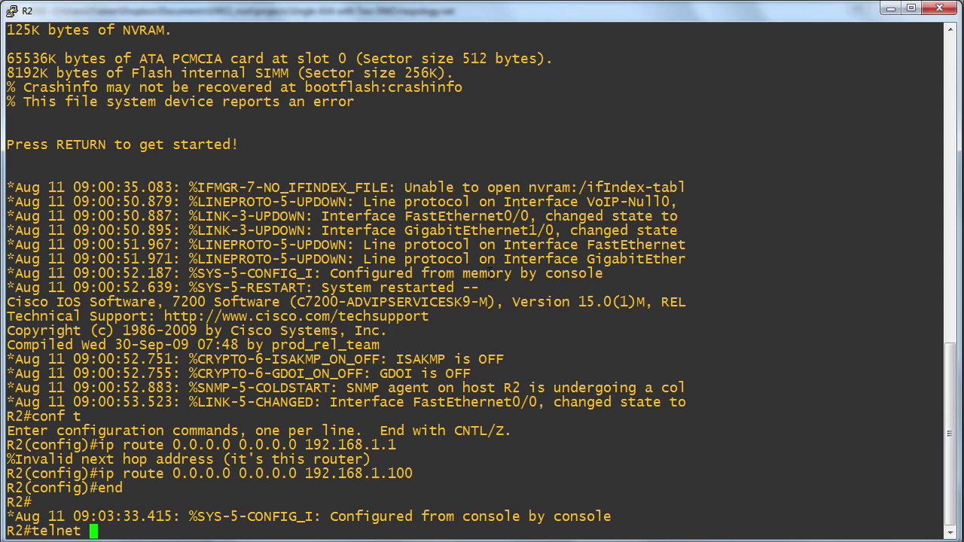
{"action": "type", "text": "10.10.10."}
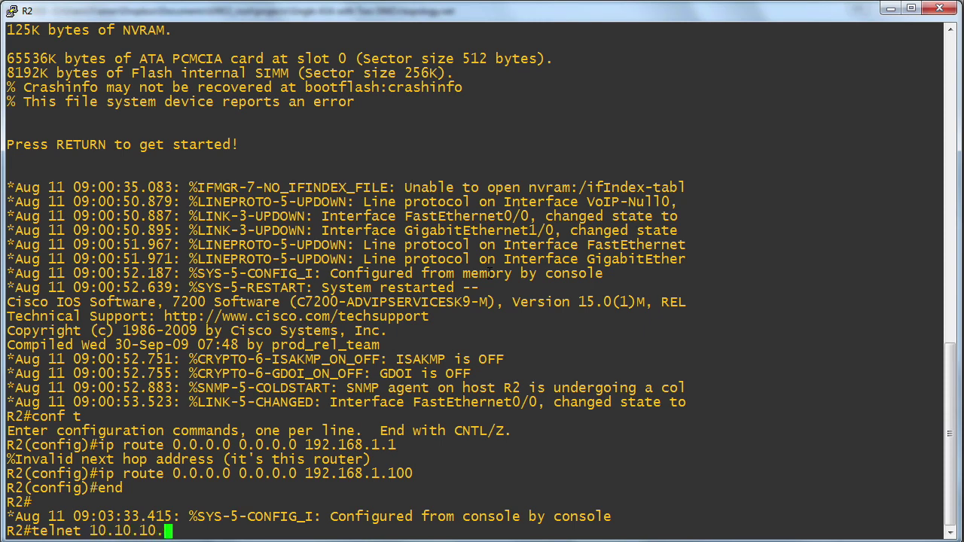
{"action": "type", "text": "1"}
{"action": "key", "text": "Return"}
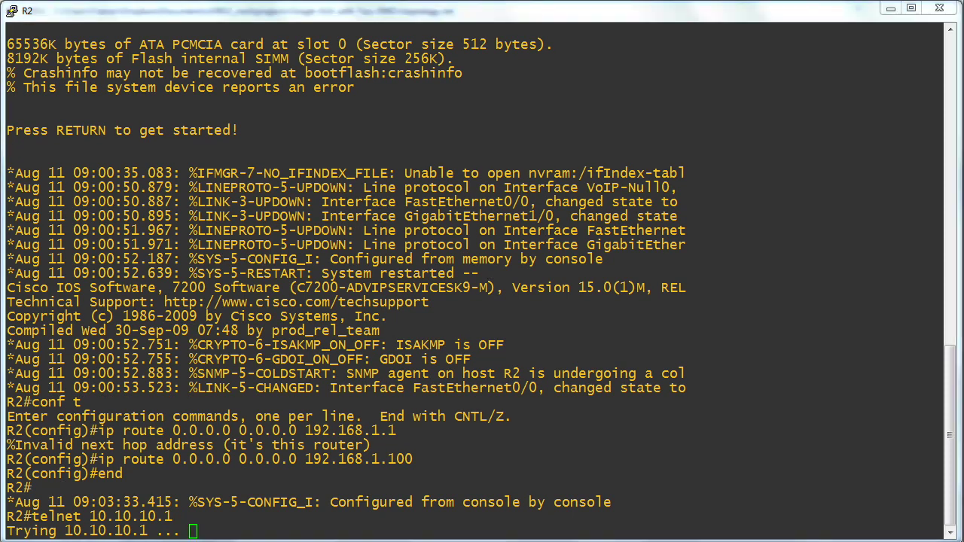
{"action": "key", "text": "alt+Tab"}
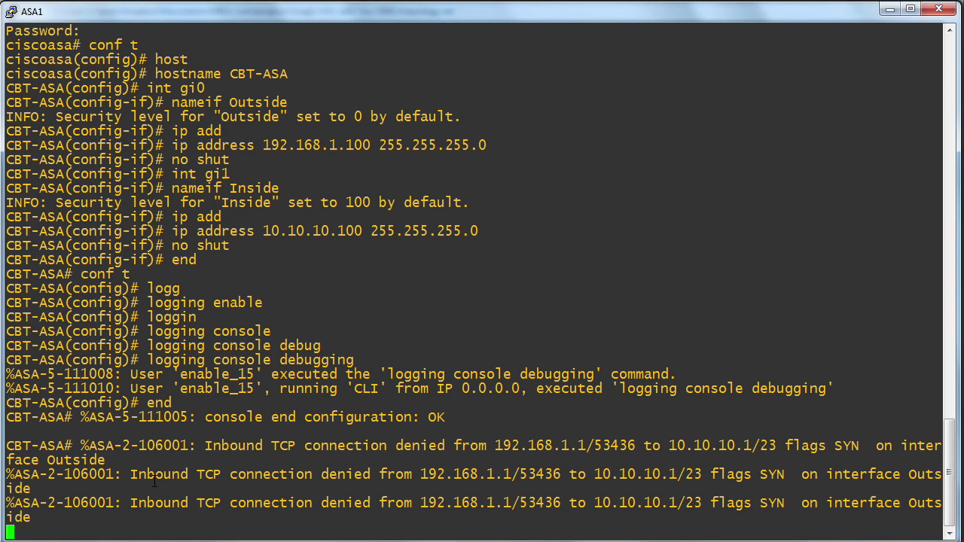
{"action": "left_click_drag", "start_coordinate": [125, 474], "coordinate": [708, 474]}
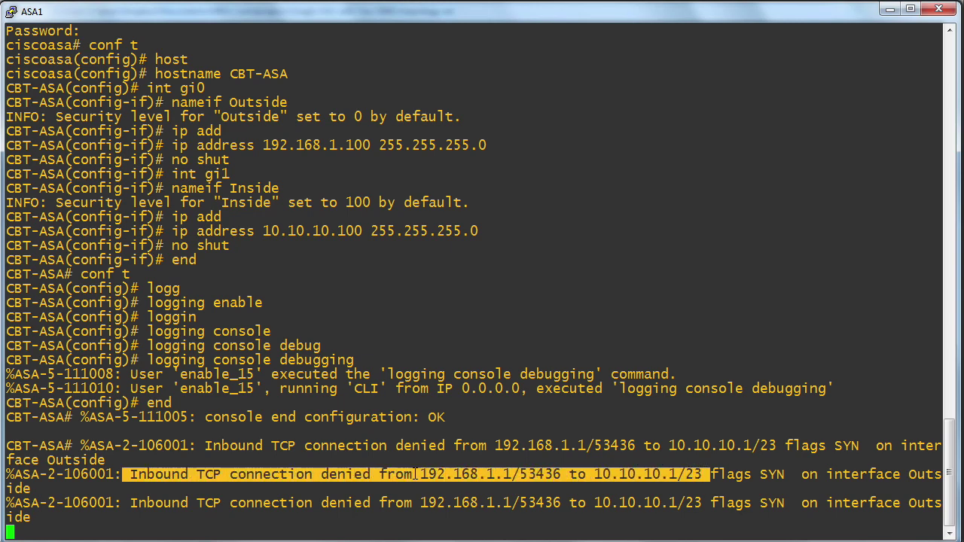
{"action": "left_click_drag", "start_coordinate": [418, 474], "coordinate": [565, 475]}
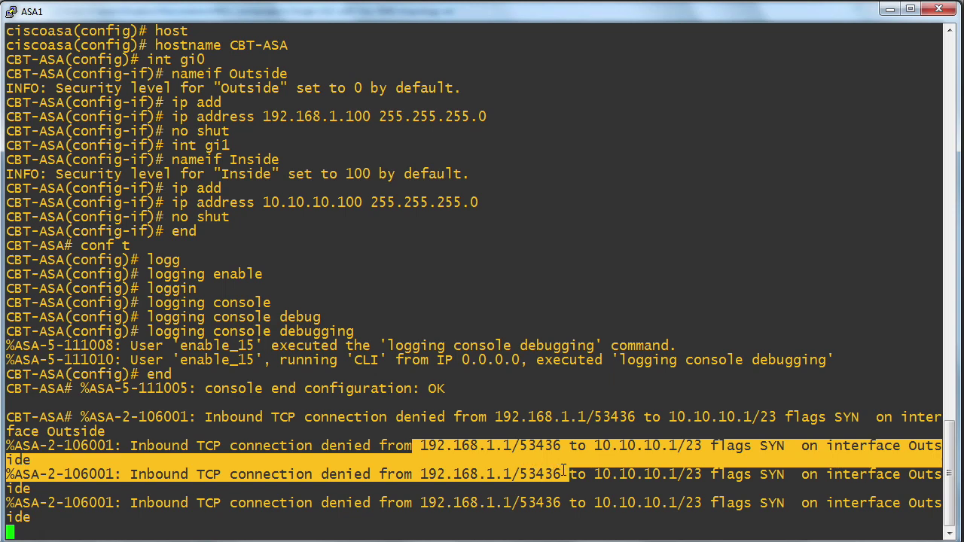
{"action": "left_click", "coordinate": [556, 476]}
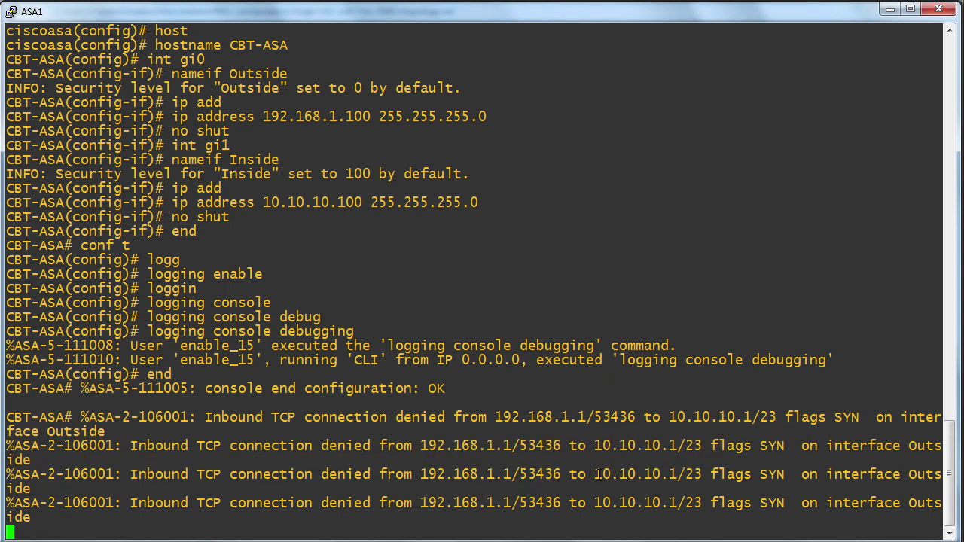
{"action": "left_click_drag", "start_coordinate": [594, 475], "coordinate": [789, 474]}
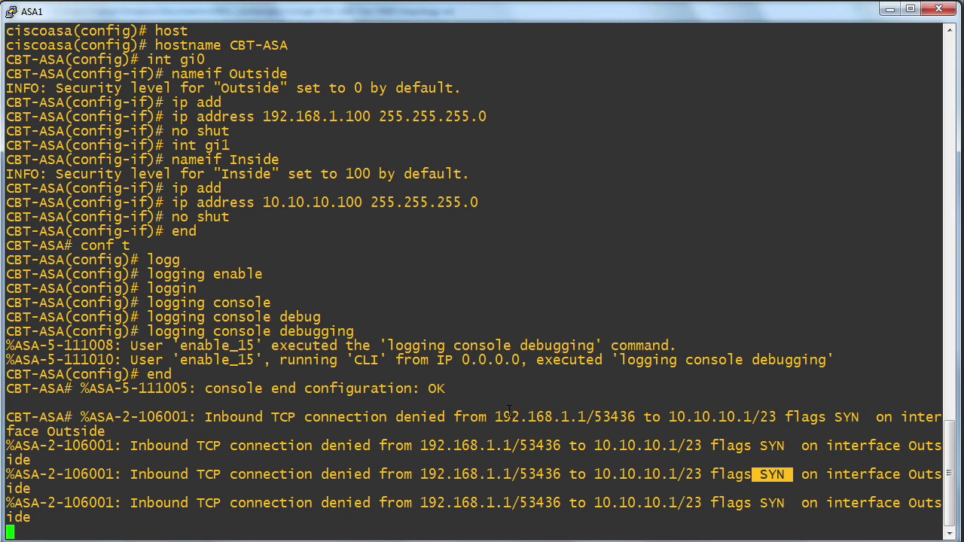
{"action": "key", "text": "Return"}
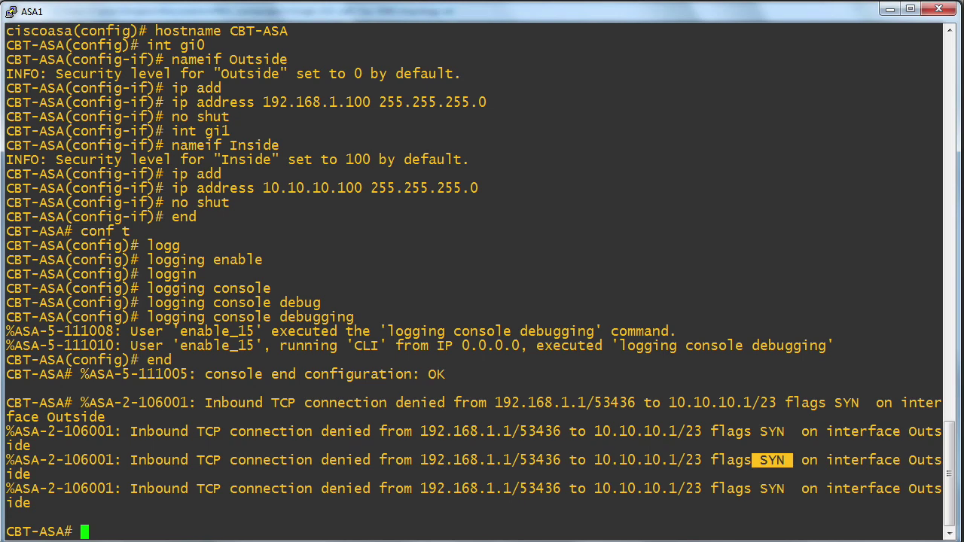
- Put the ASA into configuration mode with conf t, discarding a partial logging command
{"action": "type", "text": "conf t"}
{"action": "key", "text": "Return"}
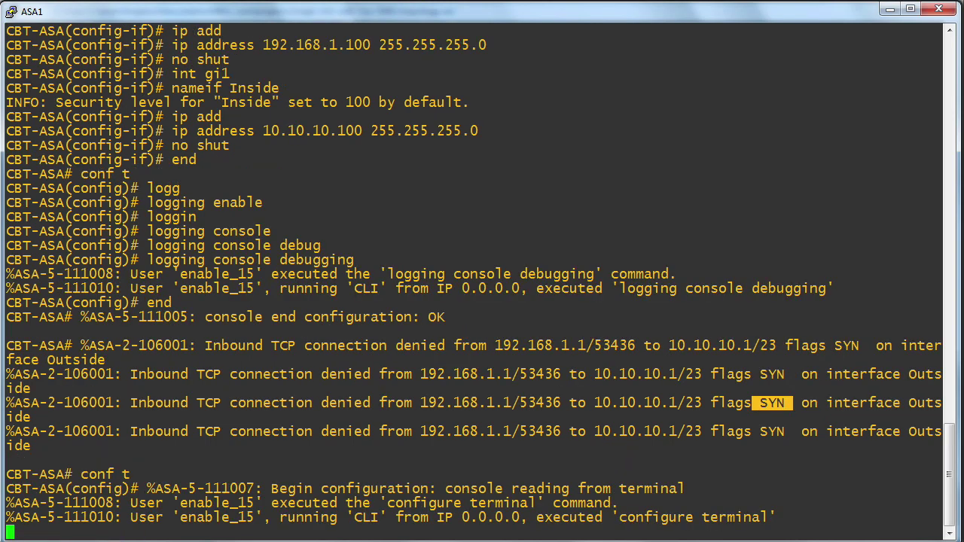
{"action": "key", "text": "Return"}
{"action": "key", "text": "Return"}
{"action": "key", "text": "Return"}
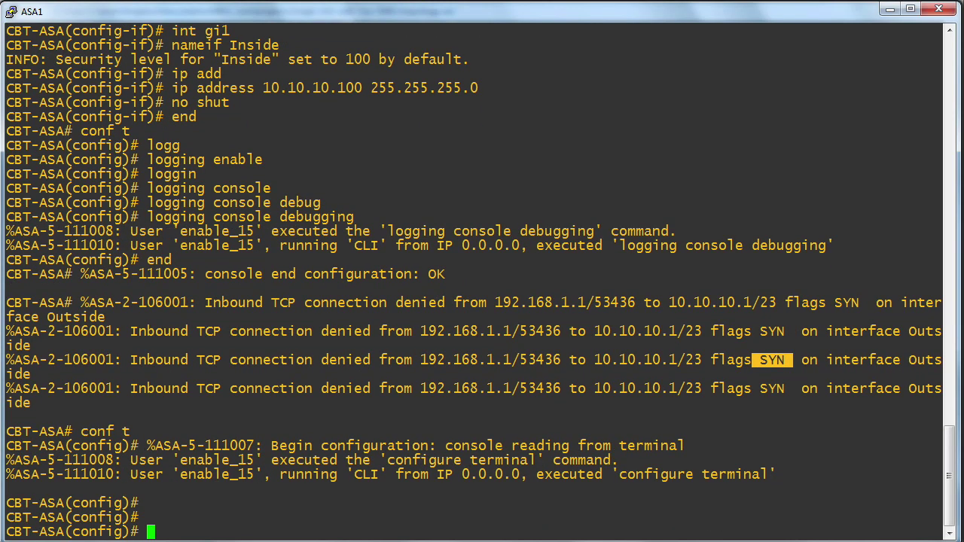
{"action": "type", "text": "no logging enab"}
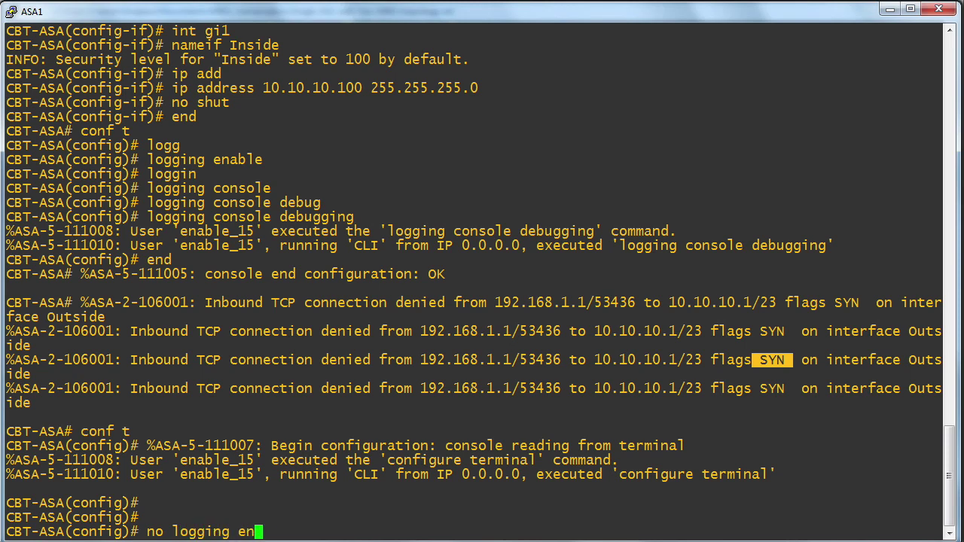
{"action": "key", "text": "BackSpace"}
{"action": "key", "text": "BackSpace"}
{"action": "key", "text": "BackSpace"}
{"action": "key", "text": "BackSpace"}
{"action": "key", "text": "BackSpace"}
{"action": "key", "text": "BackSpace"}
{"action": "key", "text": "BackSpace"}
{"action": "key", "text": "BackSpace"}
{"action": "key", "text": "BackSpace"}
{"action": "key", "text": "BackSpace"}
{"action": "key", "text": "BackSpace"}
{"action": "key", "text": "BackSpace"}
{"action": "key", "text": "BackSpace"}
{"action": "key", "text": "BackSpace"}
{"action": "key", "text": "BackSpace"}
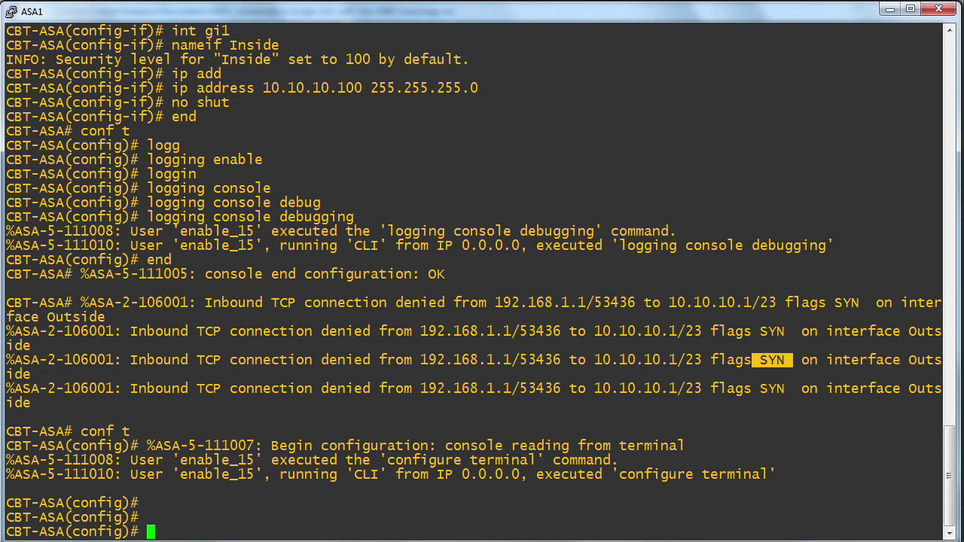
- Begin an access-list command named OUT_IN and list its available entry options
{"action": "type", "text": "access"}
{"action": "key", "text": "Tab"}
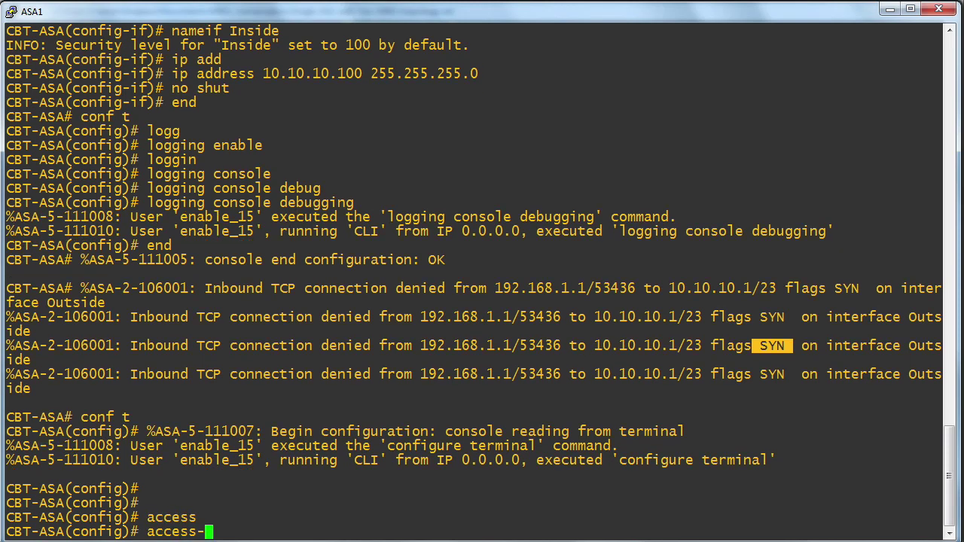
{"action": "type", "text": "lis"}
{"action": "key", "text": "Tab"}
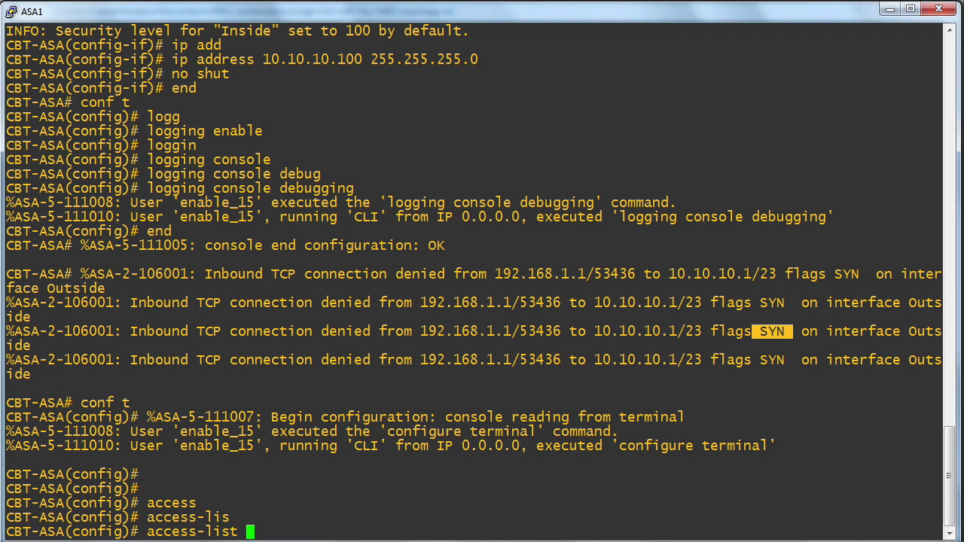
{"action": "type", "text": "?"}
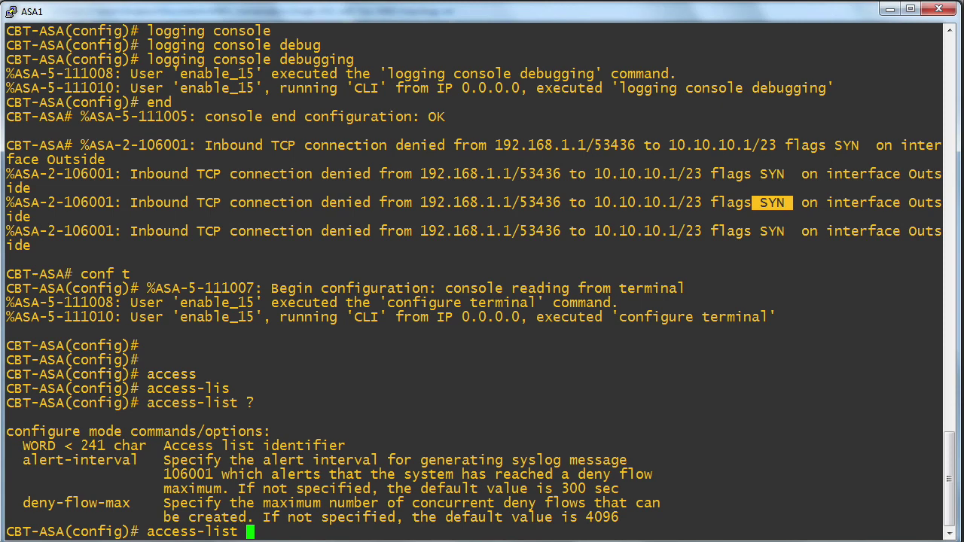
{"action": "type", "text": "OUT_IN ?"}
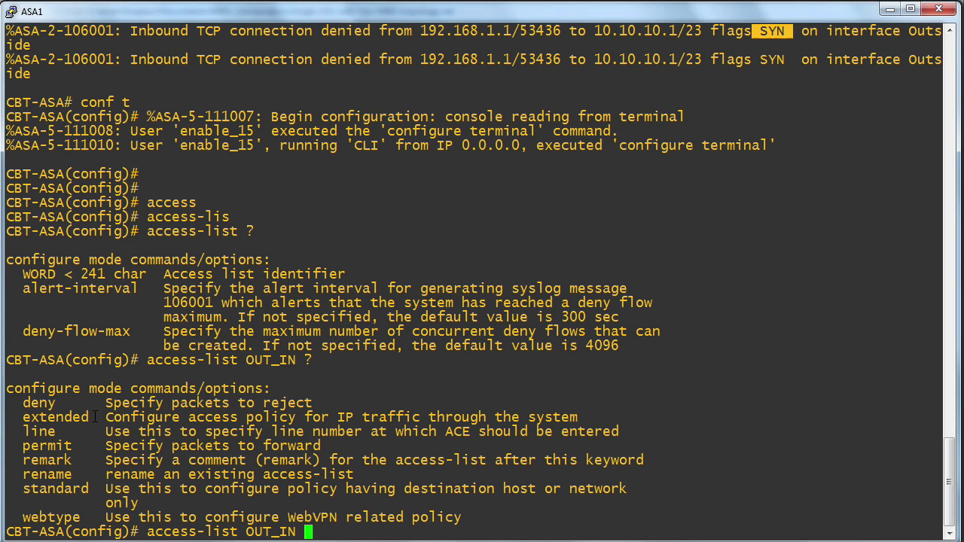
- Add 'access-list OUT_IN extended permit tcp host 192.168.1.1 host 10.10.10.1 eq 23' and check it in the log
{"action": "type", "text": "exten"}
{"action": "key", "text": "Tab"}
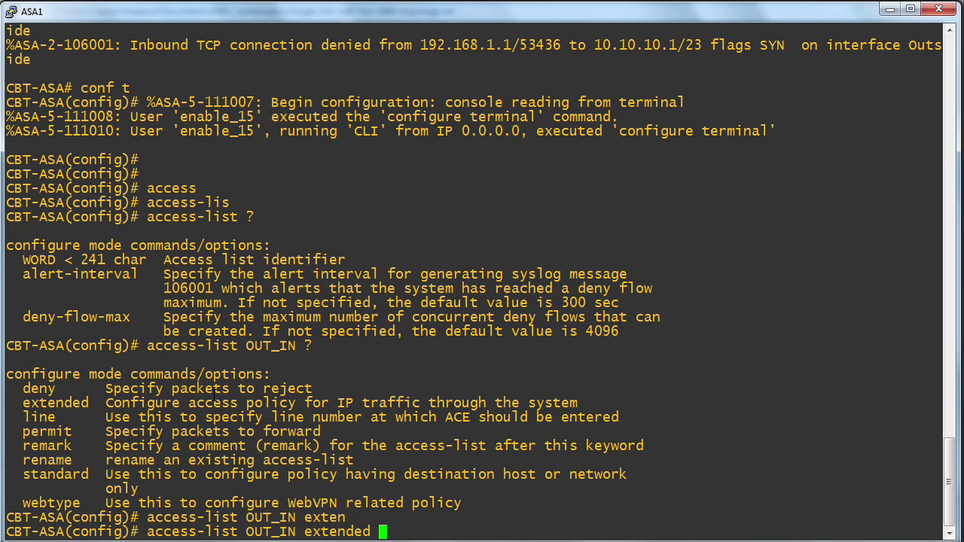
{"action": "type", "text": "?p"}
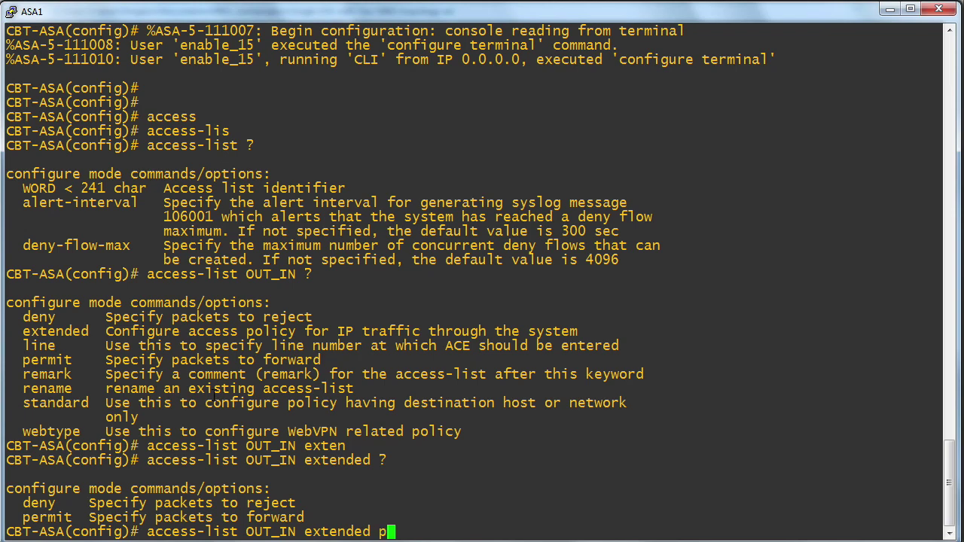
{"action": "type", "text": "ermit "}
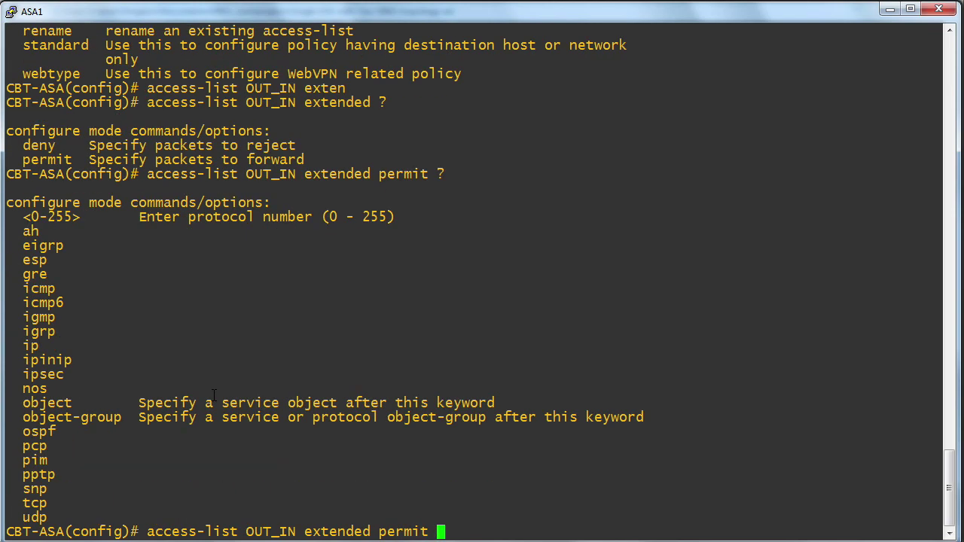
{"action": "type", "text": "?tcp "}
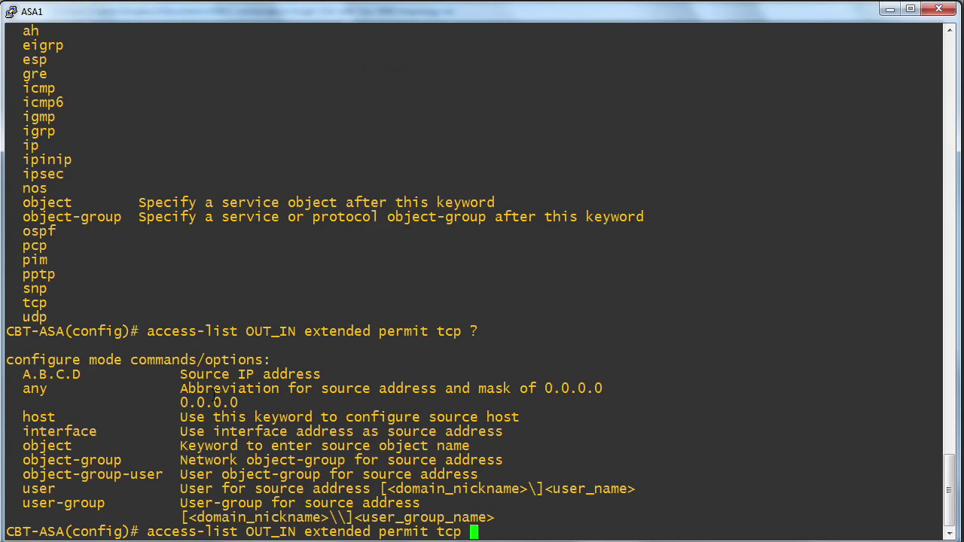
{"action": "type", "text": "?host 192.168.1.1 "}
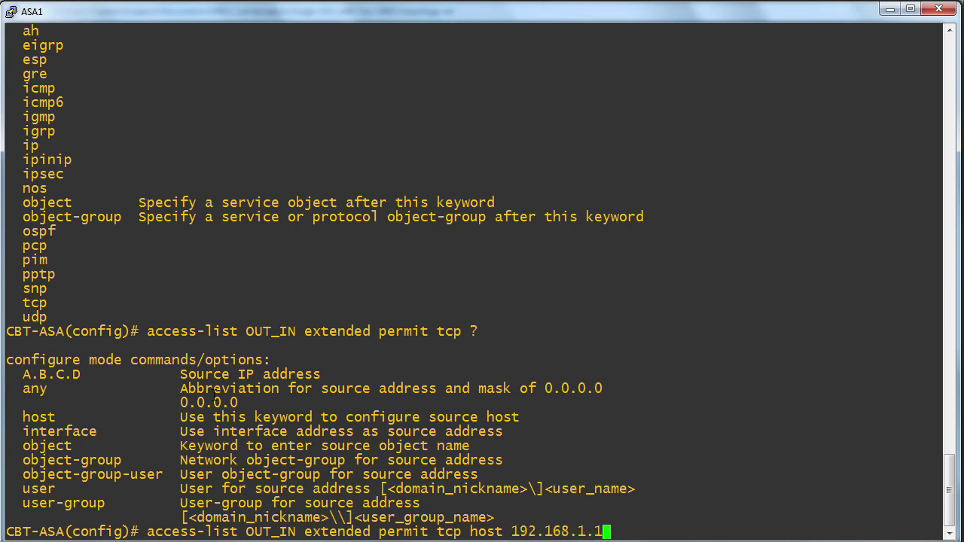
{"action": "type", "text": "?"}
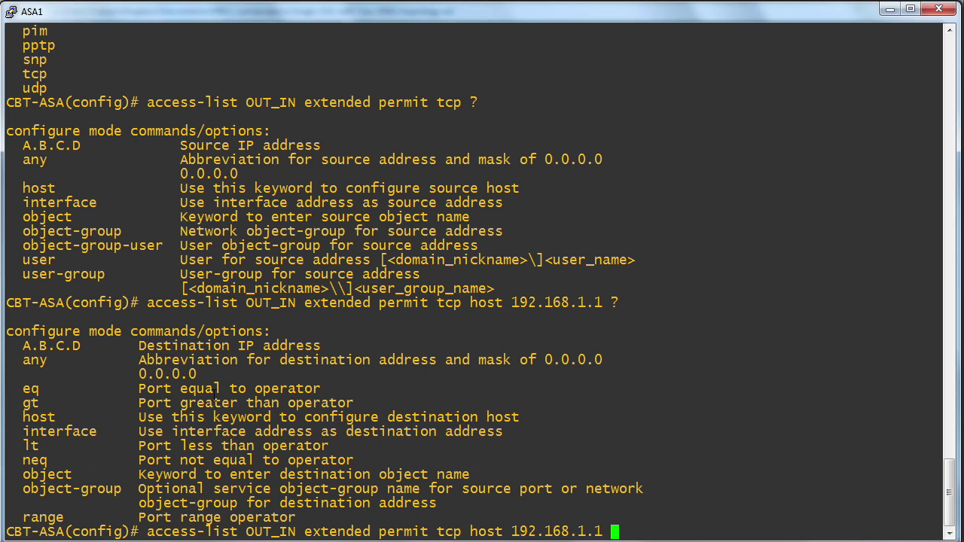
{"action": "type", "text": "host 10."}
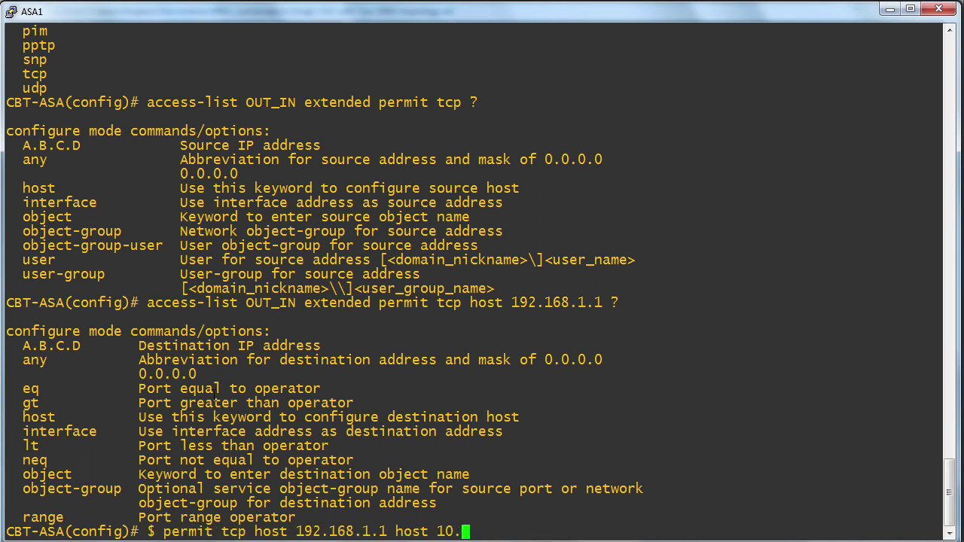
{"action": "type", "text": "10.10."}
{"action": "type", "text": "1"}
{"action": "type", "text": " ?"}
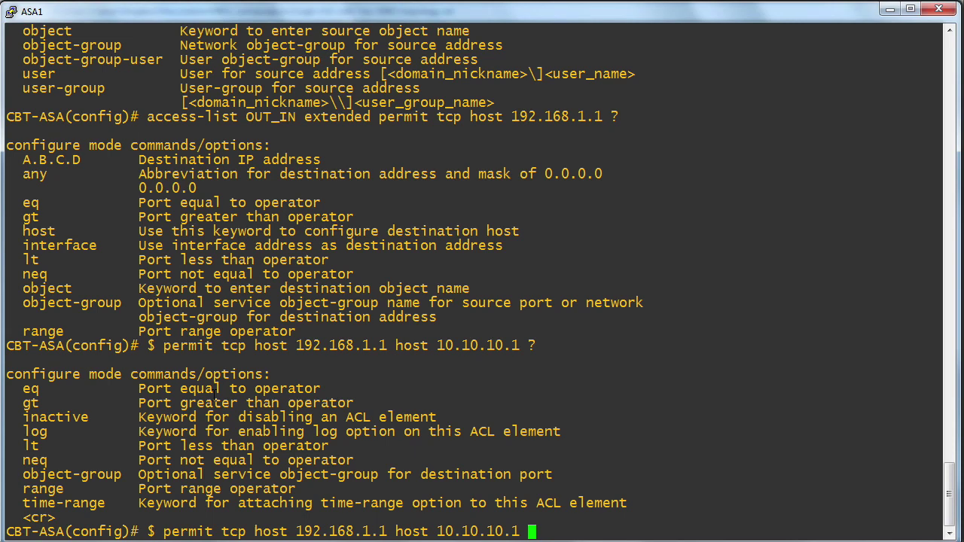
{"action": "type", "text": "eq 23"}
{"action": "key", "text": "Return"}
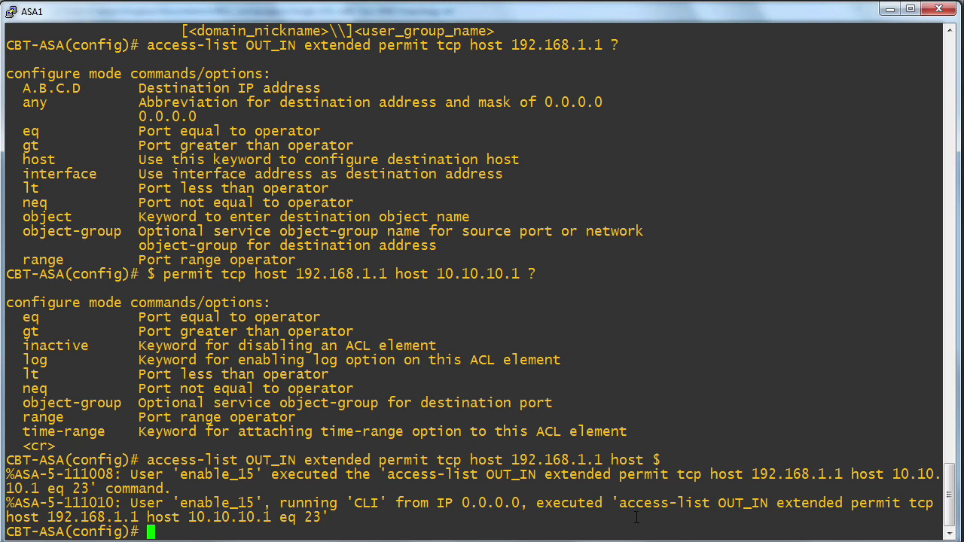
{"action": "left_click_drag", "start_coordinate": [622, 503], "coordinate": [934, 503]}
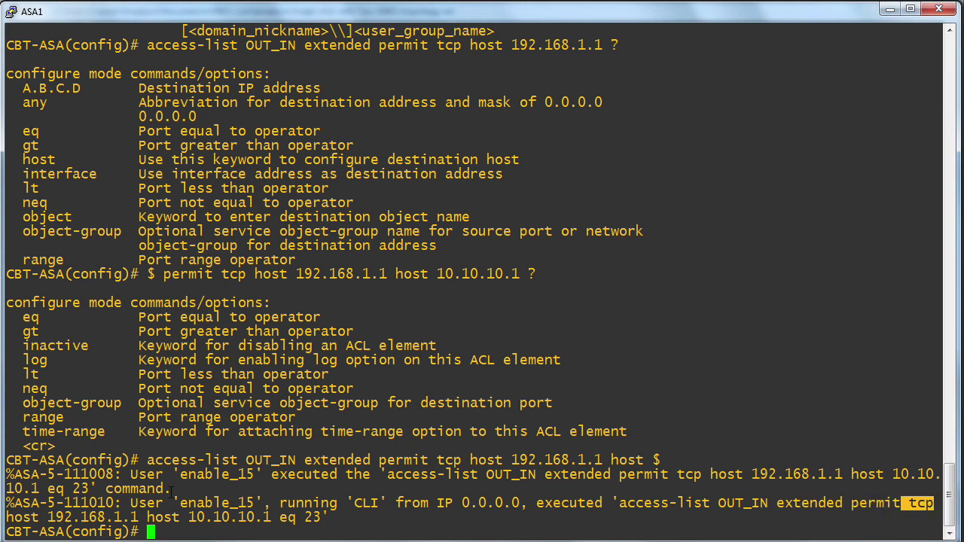
{"action": "left_click_drag", "start_coordinate": [7, 517], "coordinate": [322, 517]}
{"action": "left_click", "coordinate": [321, 517]}
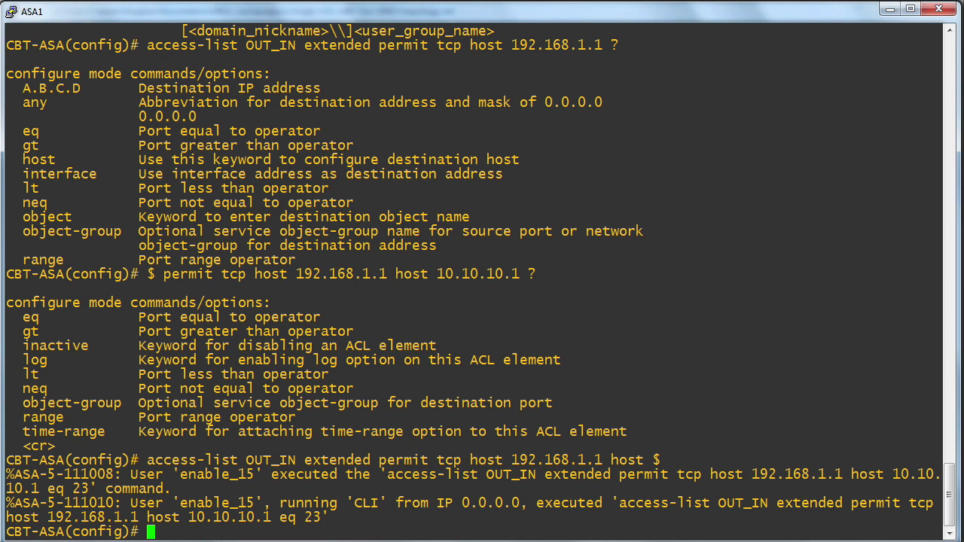
- Enter 'access-group OUT_IN in interface Outside' to bind the ACL inbound on Outside
{"action": "type", "text": "access-gr"}
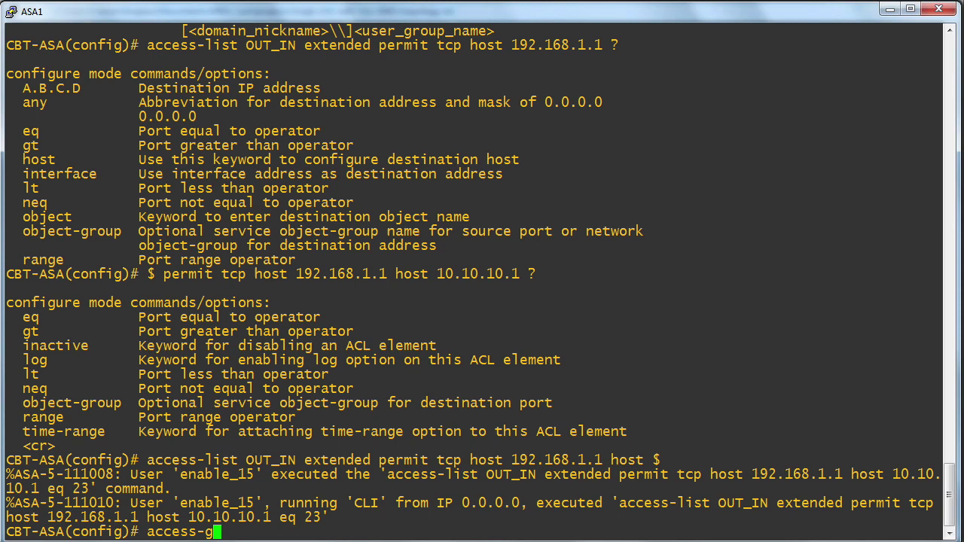
{"action": "key", "text": "Tab"}
{"action": "type", "text": "?"}
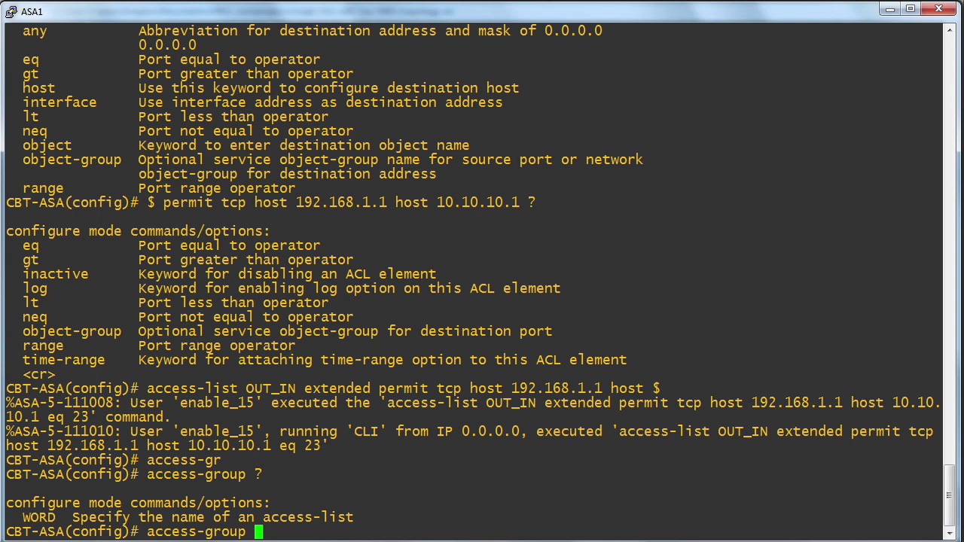
{"action": "type", "text": "OUT_IN "}
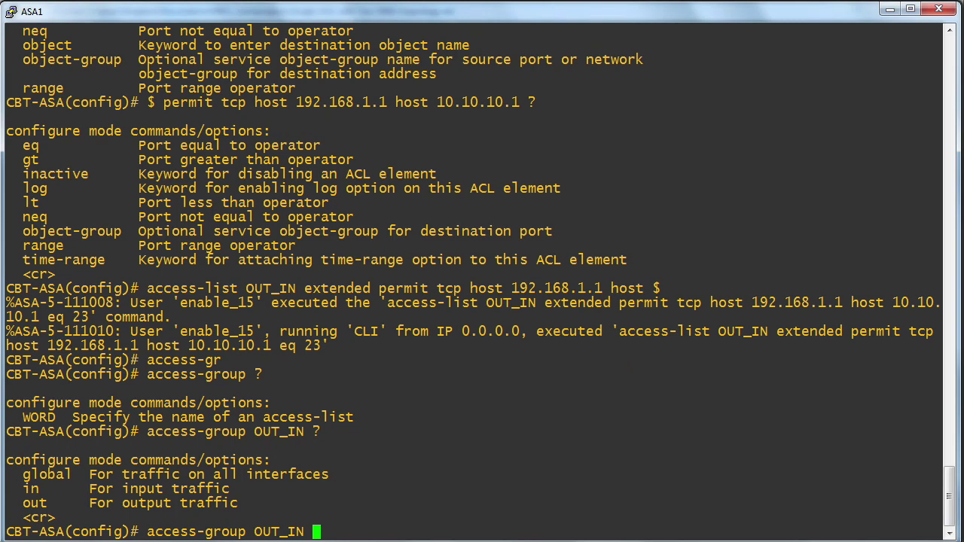
{"action": "type", "text": "?in "}
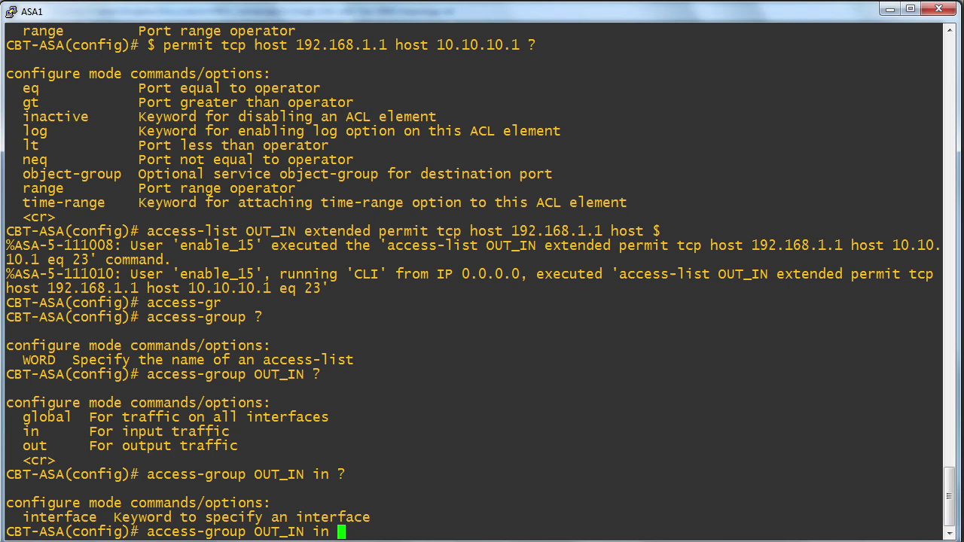
{"action": "type", "text": "?inter"}
{"action": "key", "text": "Tab"}
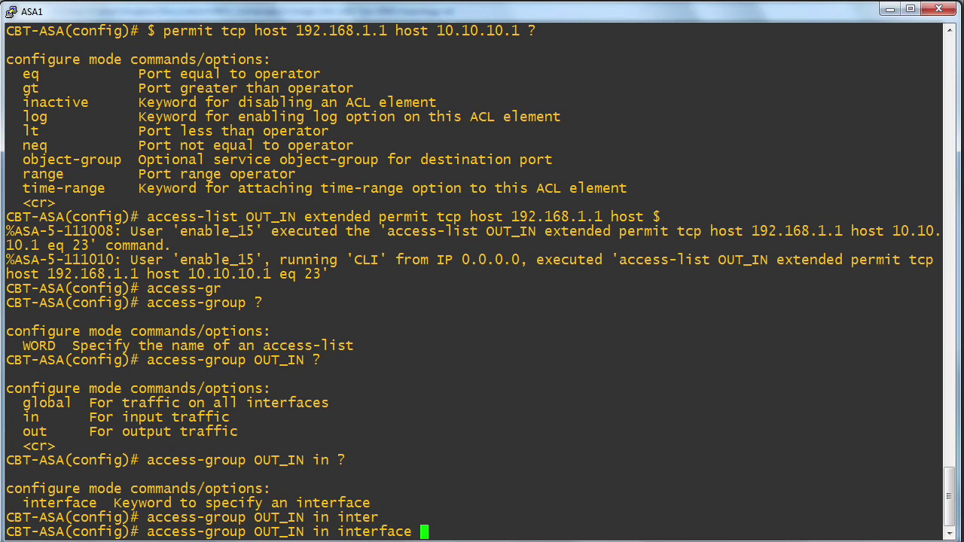
{"action": "type", "text": "Outside"}
{"action": "key", "text": "Return"}
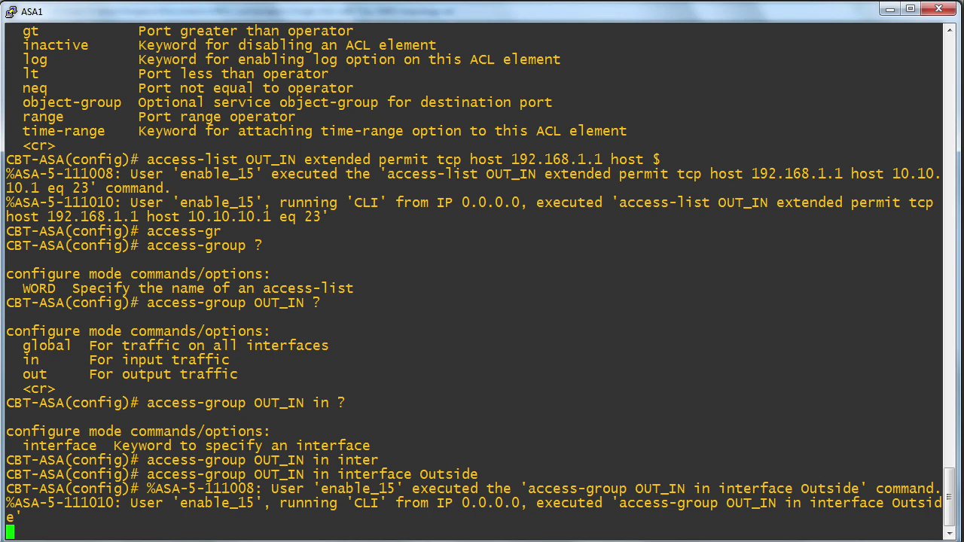
{"action": "key", "text": "Return"}
{"action": "key", "text": "Return"}
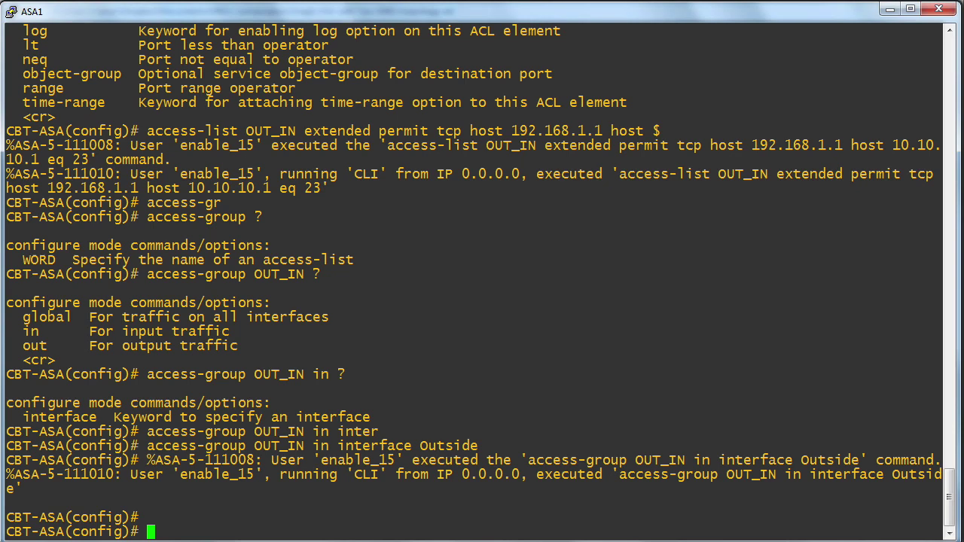
- Rerun telnet 10.10.10.1 from R2, log in with the password, and return to ASA1's logs
{"action": "key", "text": "alt+Tab"}
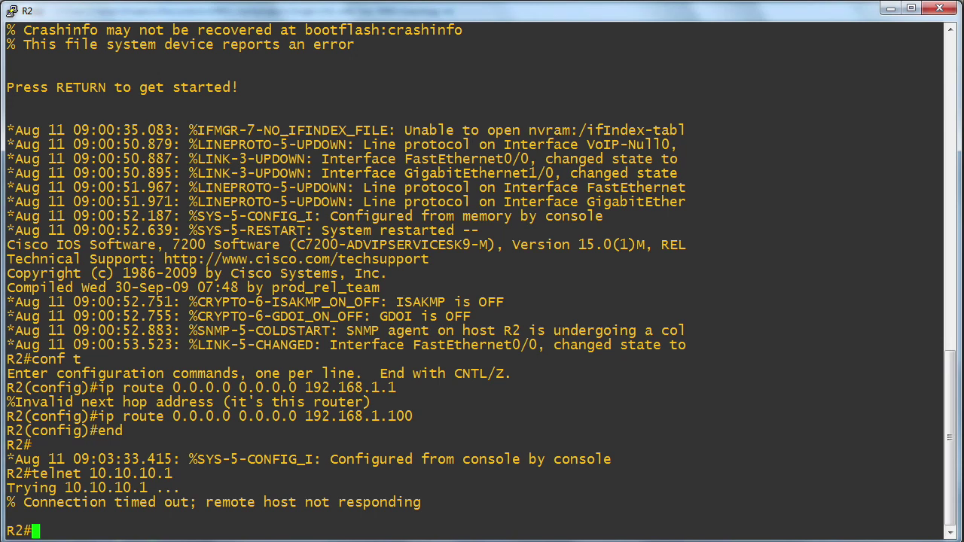
{"action": "key", "text": "Up"}
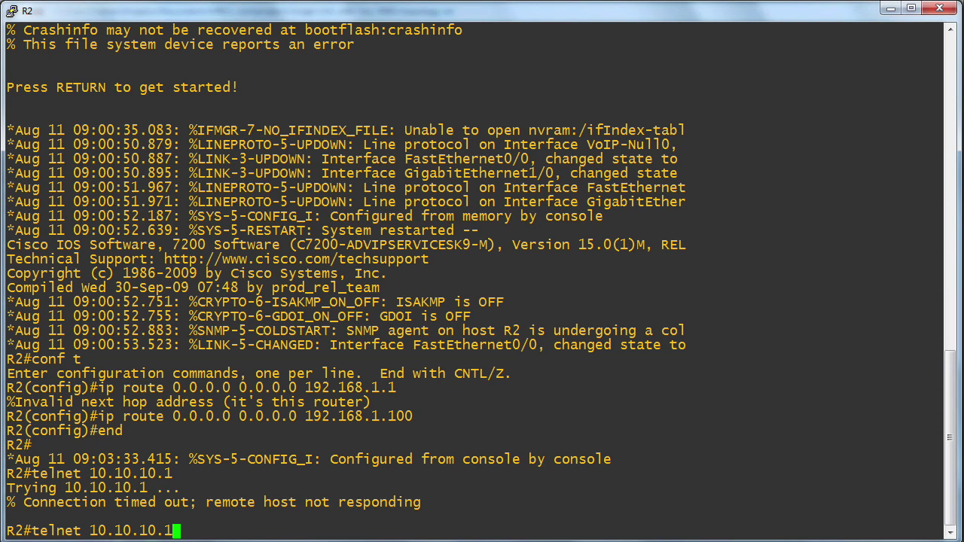
{"action": "key", "text": "Return"}
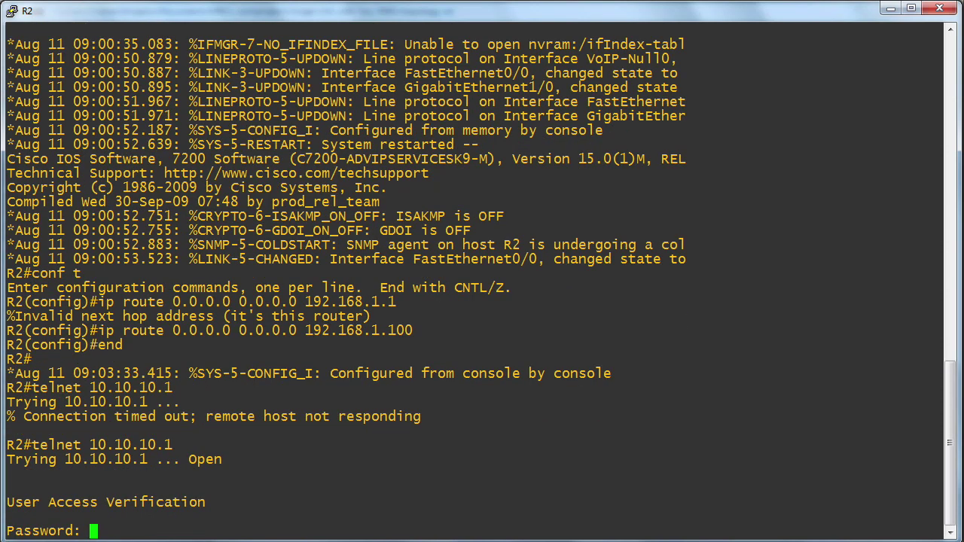
{"action": "key", "text": "Return"}
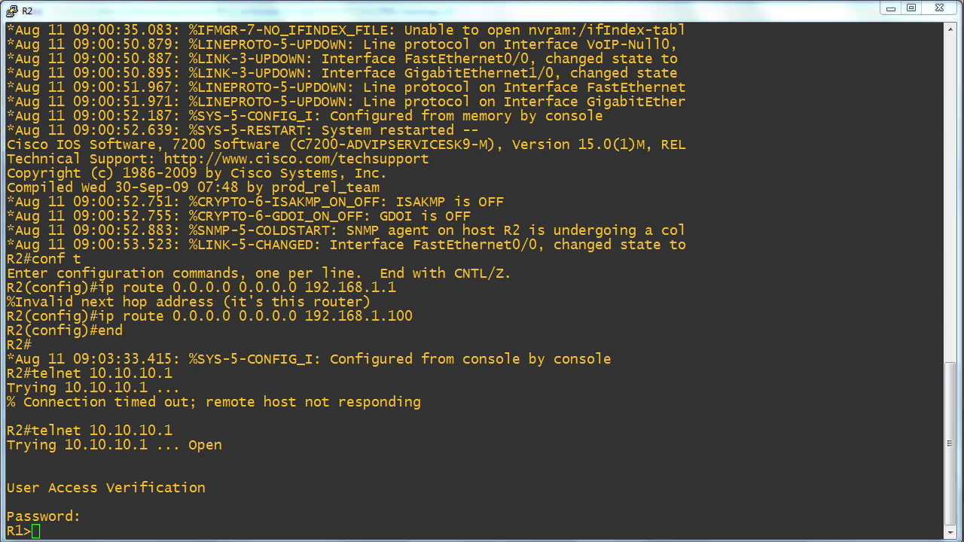
{"action": "key", "text": "alt+Tab"}
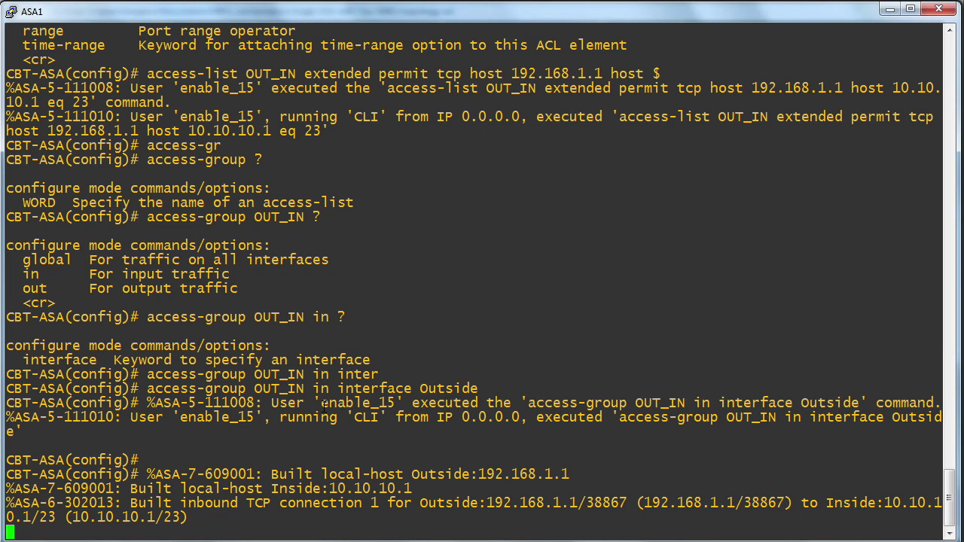
{"action": "key", "text": "Return"}
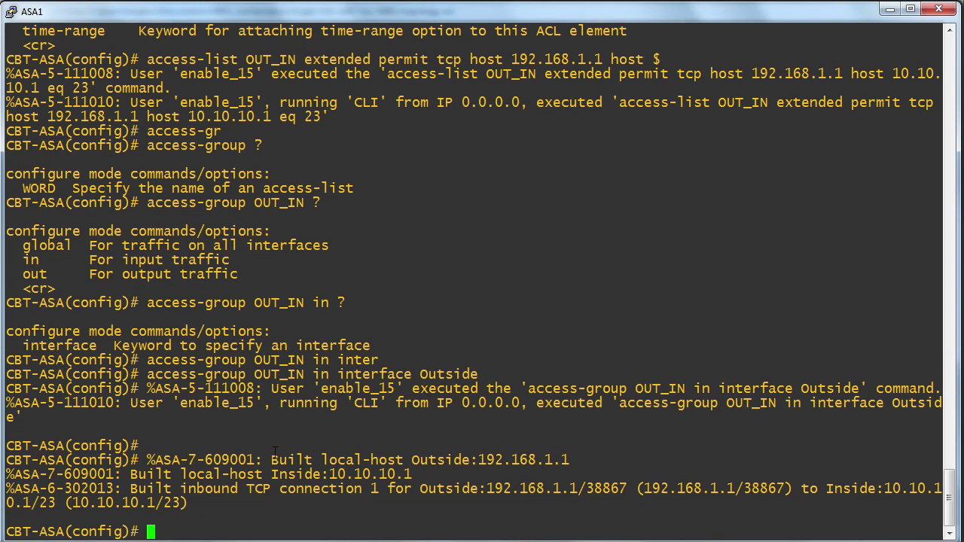
{"action": "left_click_drag", "start_coordinate": [273, 460], "coordinate": [569, 460]}
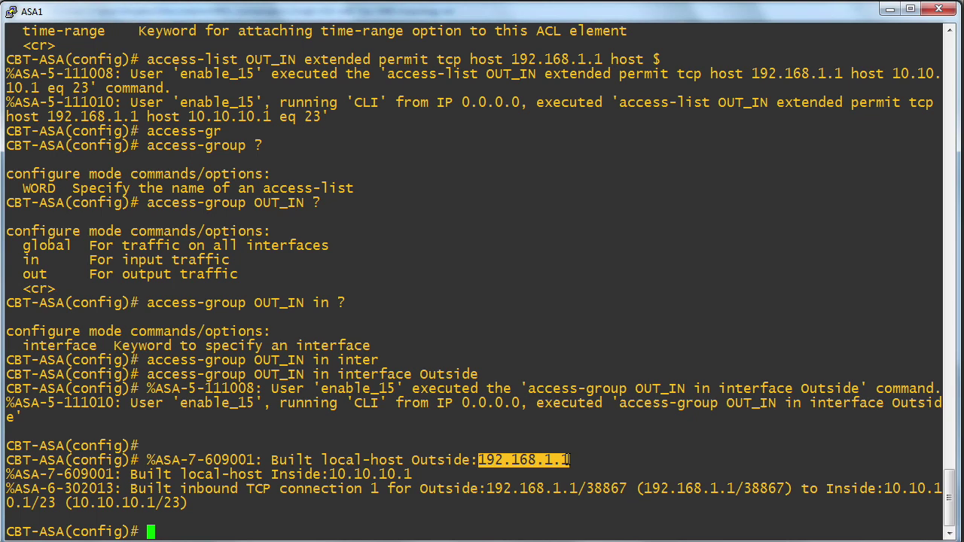
{"action": "left_click_drag", "start_coordinate": [180, 474], "coordinate": [417, 471]}
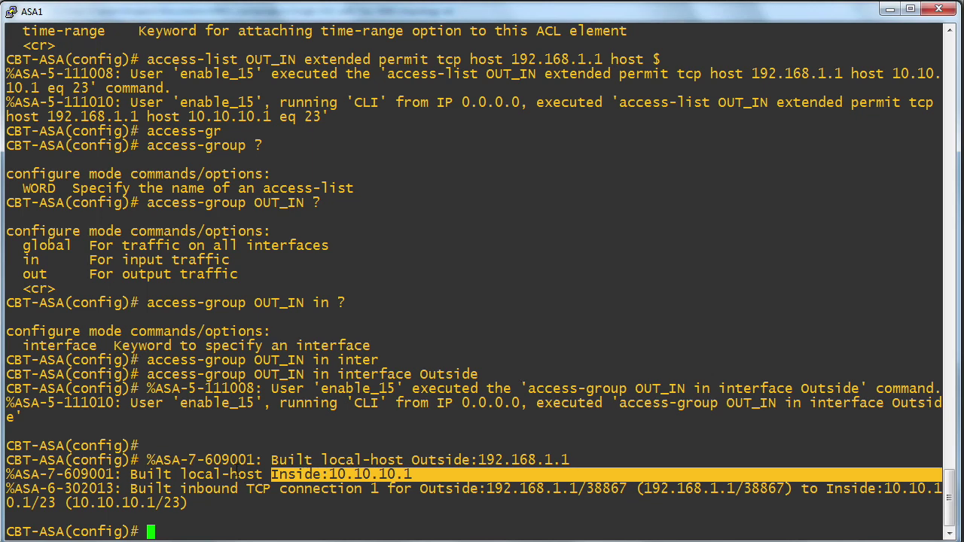
{"action": "left_click_drag", "start_coordinate": [129, 489], "coordinate": [620, 490]}
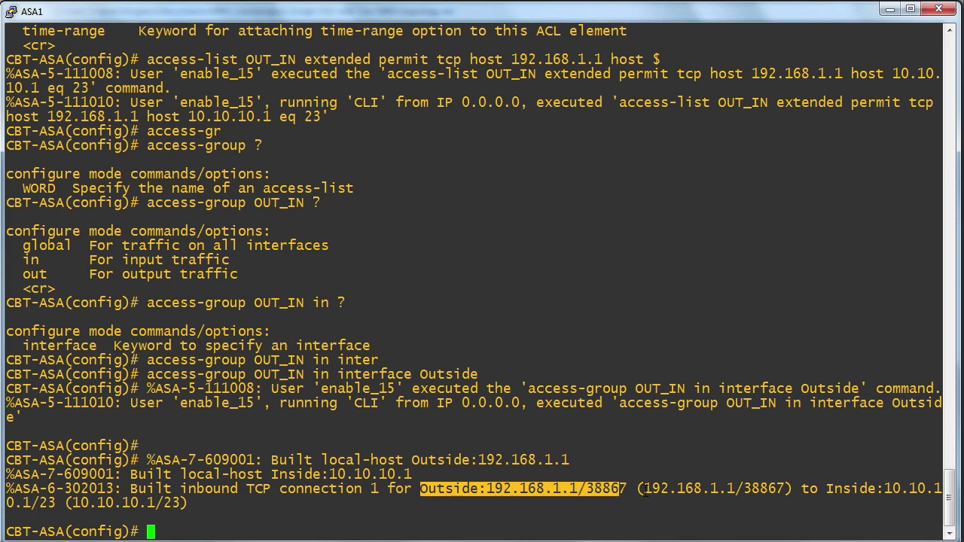
- Run 'show conn detail' and highlight the 192.168.1.1 to 10.10.10.1/23 TCP connection entry
{"action": "type", "text": "show con"}
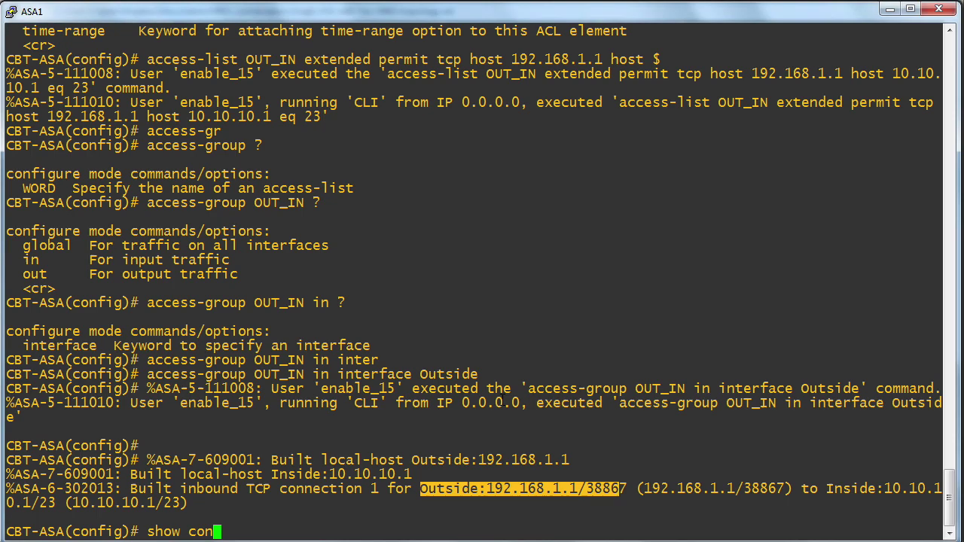
{"action": "type", "text": "n detail"}
{"action": "key", "text": "Return"}
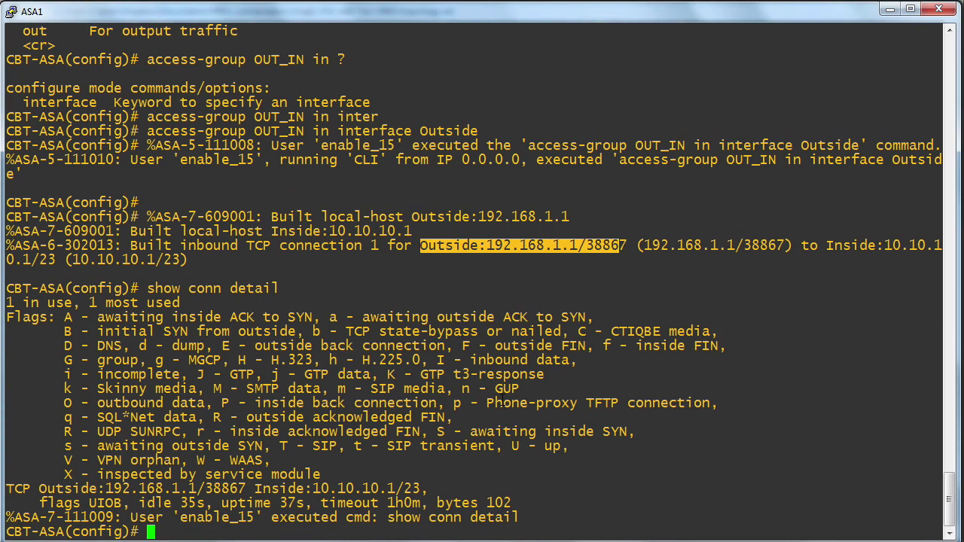
{"action": "left_click_drag", "start_coordinate": [7, 489], "coordinate": [574, 513]}
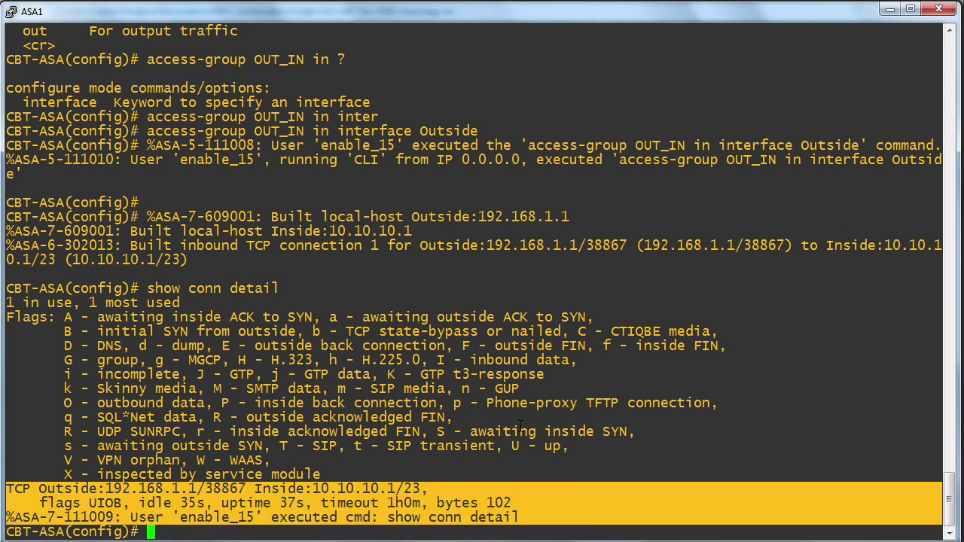
{"action": "left_click", "coordinate": [497, 403]}
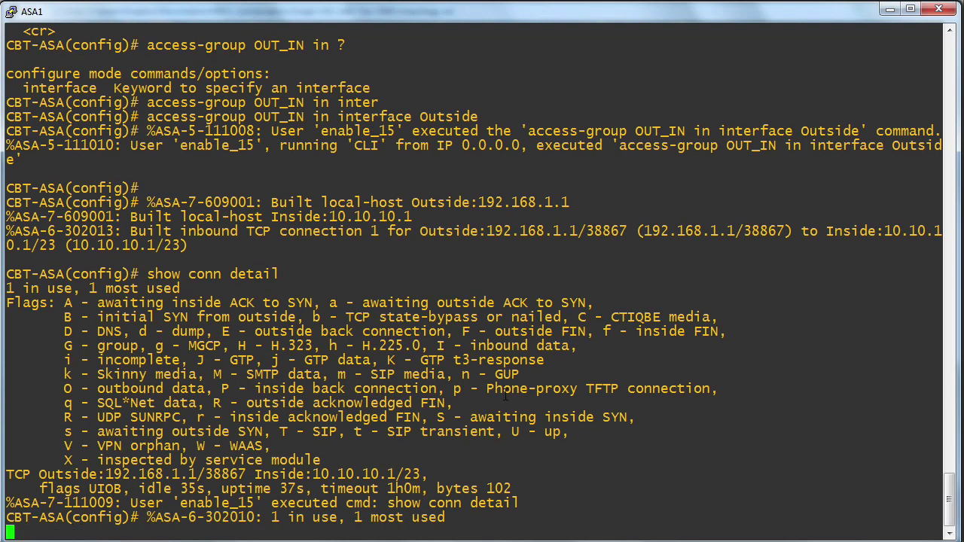
{"action": "key", "text": "Return"}
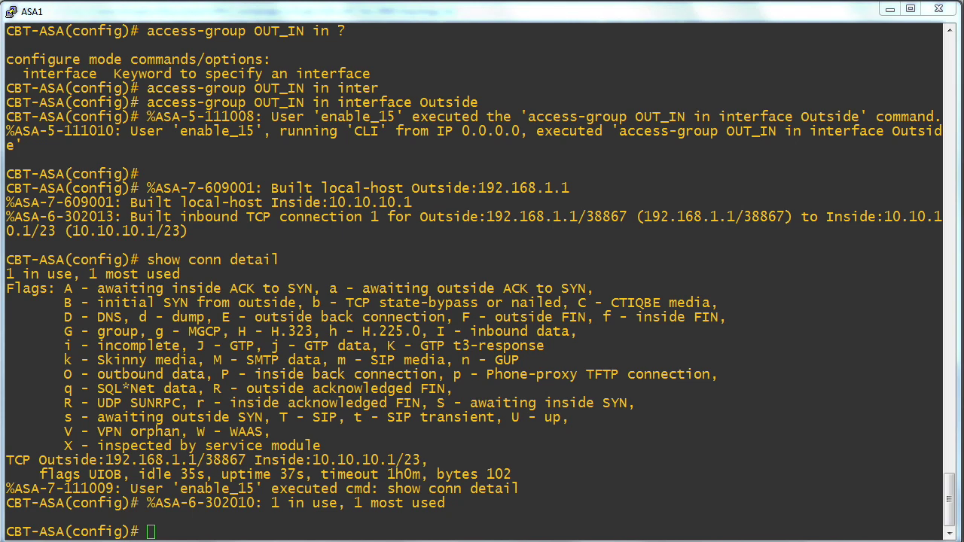
{"action": "mouse_move", "coordinate": [741, 418]}
{"action": "left_mouse_down"}
{"action": "mouse_move", "coordinate": [705, 473]}
{"action": "mouse_move", "coordinate": [742, 419]}
{"action": "left_mouse_up"}
{"action": "mouse_move", "coordinate": [717, 457]}
{"action": "left_mouse_down"}
{"action": "mouse_move", "coordinate": [740, 459]}
{"action": "mouse_move", "coordinate": [734, 469]}
{"action": "mouse_move", "coordinate": [769, 462]}
{"action": "left_mouse_up"}
{"action": "left_click_drag", "start_coordinate": [754, 451], "coordinate": [767, 451]}
{"action": "left_click_drag", "start_coordinate": [698, 454], "coordinate": [651, 458]}
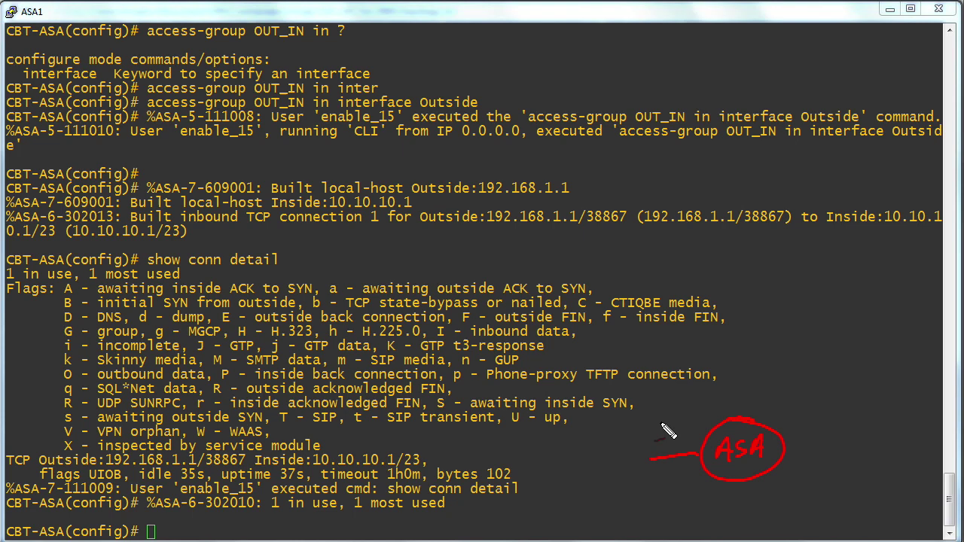
{"action": "left_click_drag", "start_coordinate": [663, 422], "coordinate": [692, 435]}
{"action": "left_click_drag", "start_coordinate": [682, 427], "coordinate": [704, 425]}
{"action": "left_click_drag", "start_coordinate": [786, 455], "coordinate": [855, 465]}
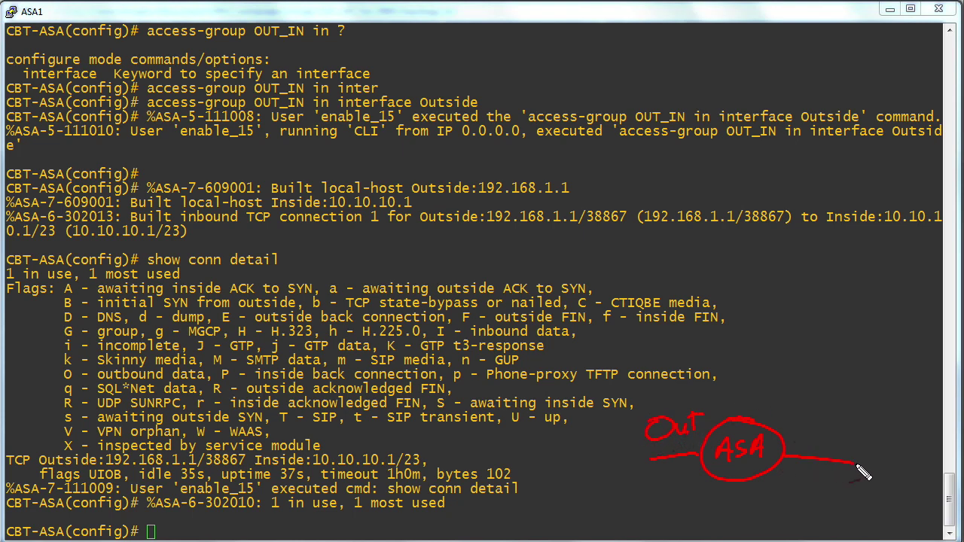
{"action": "mouse_move", "coordinate": [821, 433]}
{"action": "left_mouse_down"}
{"action": "mouse_move", "coordinate": [820, 453]}
{"action": "mouse_move", "coordinate": [865, 454]}
{"action": "left_mouse_up"}
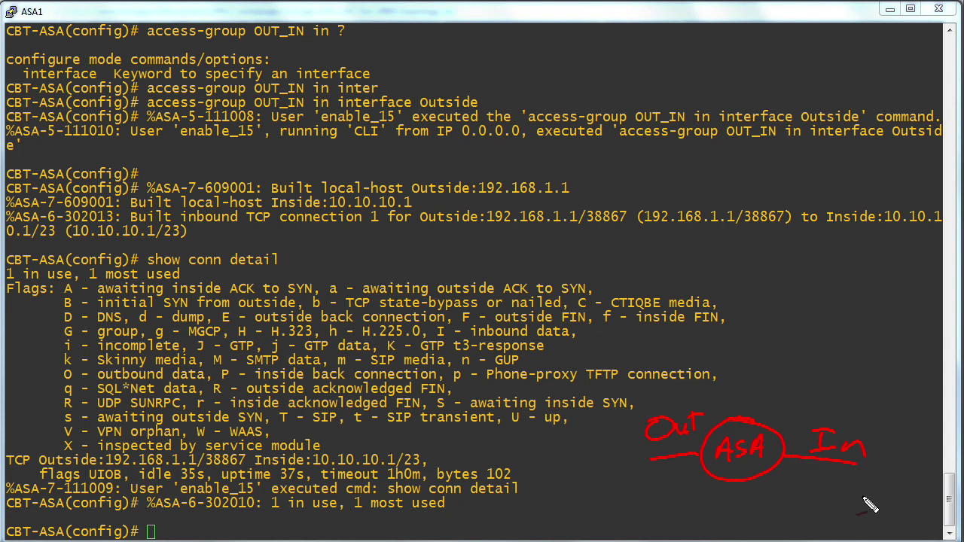
{"action": "left_click_drag", "start_coordinate": [864, 498], "coordinate": [613, 512]}
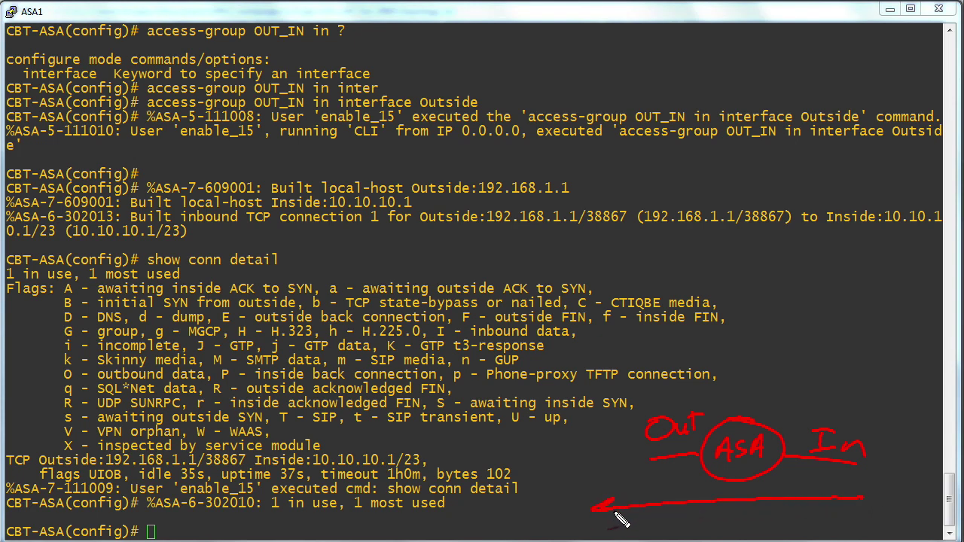
{"action": "left_click_drag", "start_coordinate": [721, 517], "coordinate": [741, 511]}
{"action": "mouse_move", "coordinate": [765, 489]}
{"action": "left_mouse_down"}
{"action": "mouse_move", "coordinate": [778, 504]}
{"action": "mouse_move", "coordinate": [765, 509]}
{"action": "left_mouse_up"}
{"action": "left_click_drag", "start_coordinate": [873, 501], "coordinate": [893, 493]}
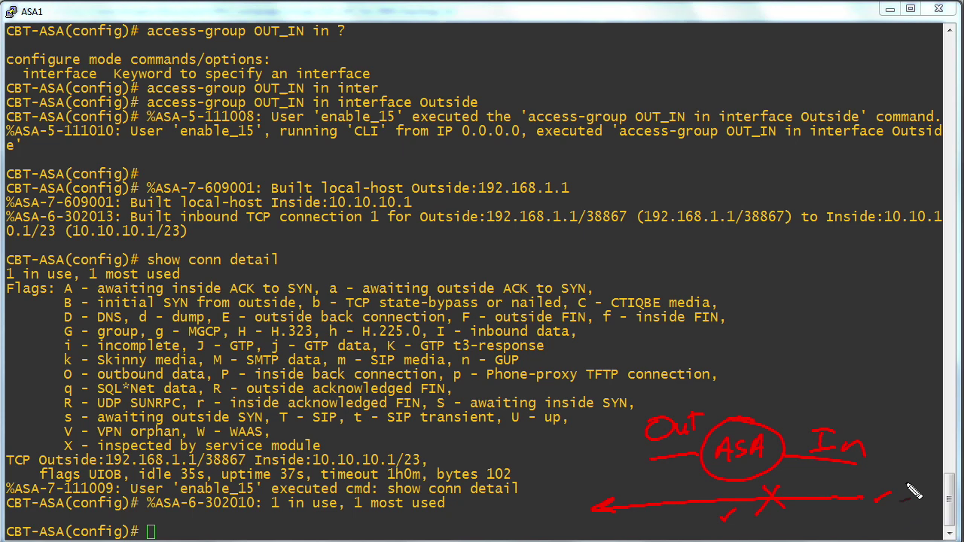